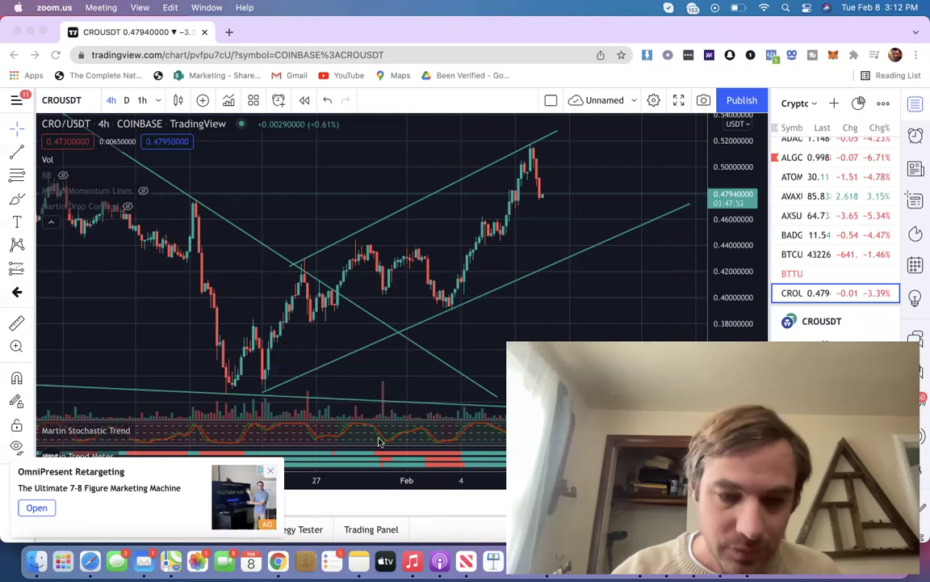
Close the OmniPresent Retargeting ad covering the bottom-left of the CRO/USDT chart.
{"action": "left_click", "coordinate": [271, 472]}
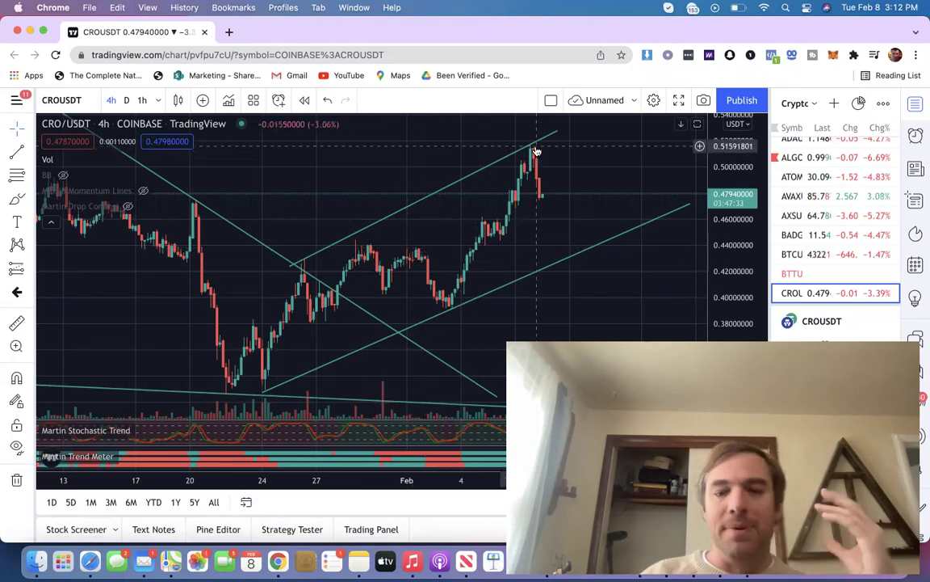
Open BTCUSD, view it on daily candles, then return to 4-hour candles.
{"action": "left_click", "coordinate": [814, 254]}
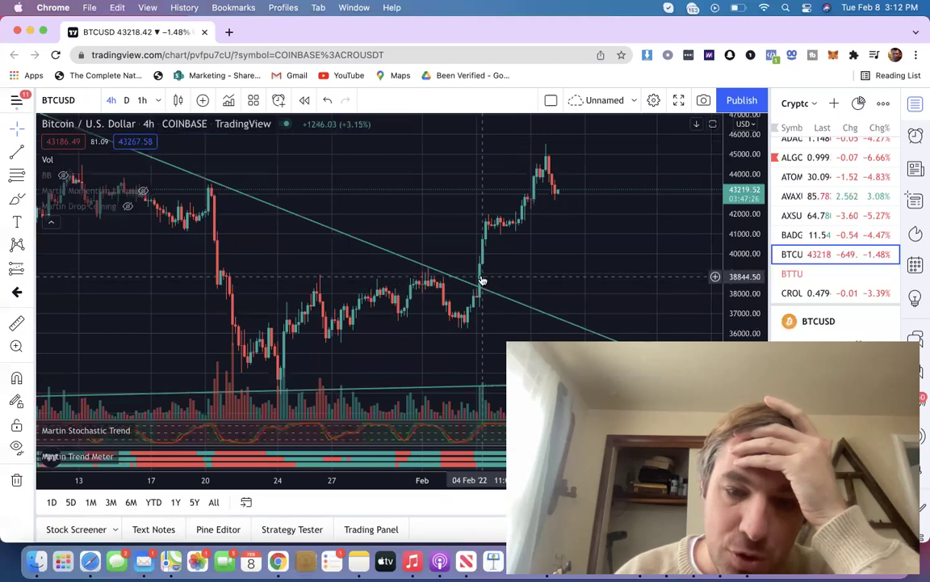
{"action": "left_click", "coordinate": [126, 100]}
{"action": "scroll", "coordinate": [264, 245], "scroll_direction": "right", "scroll_amount": 5}
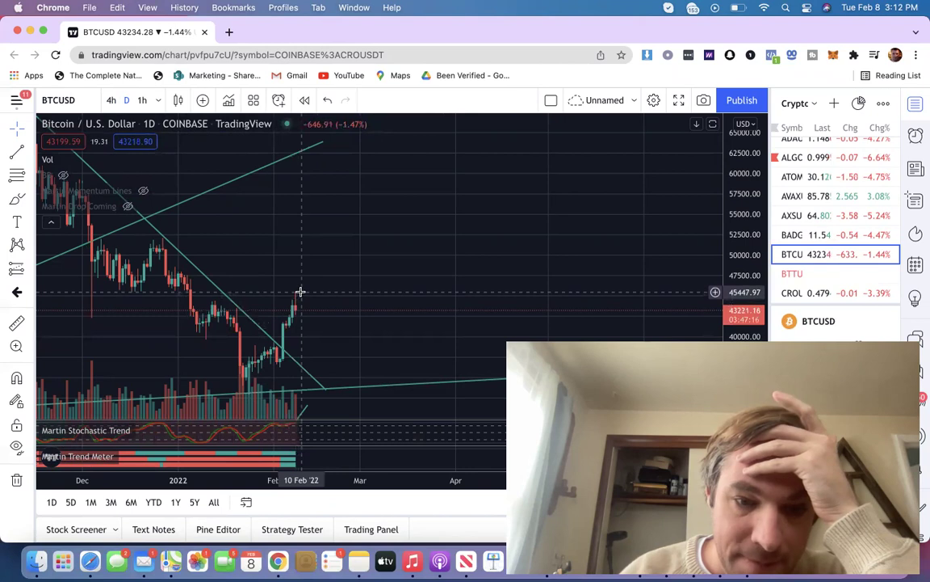
{"action": "left_click", "coordinate": [111, 99]}
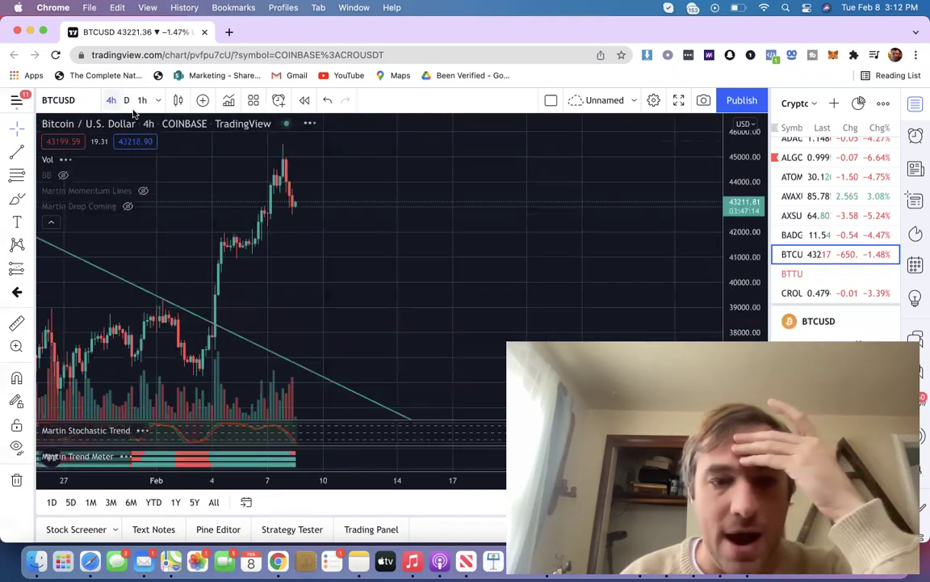
Step through the ADA, ALGO, ATOM, AVAX, AXS and BADGER charts on 4h.
{"action": "scroll", "coordinate": [819, 152], "scroll_direction": "up", "scroll_amount": 1}
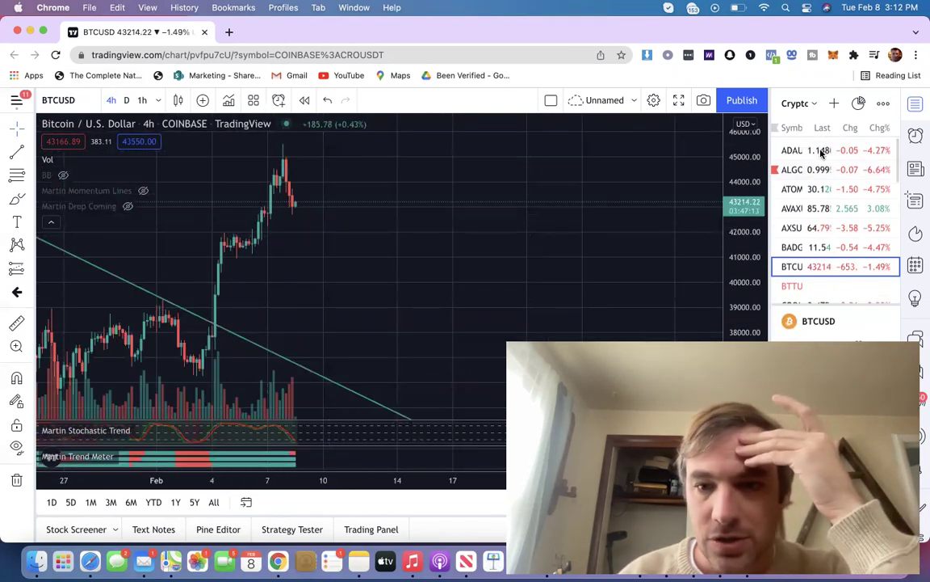
{"action": "left_click", "coordinate": [815, 149]}
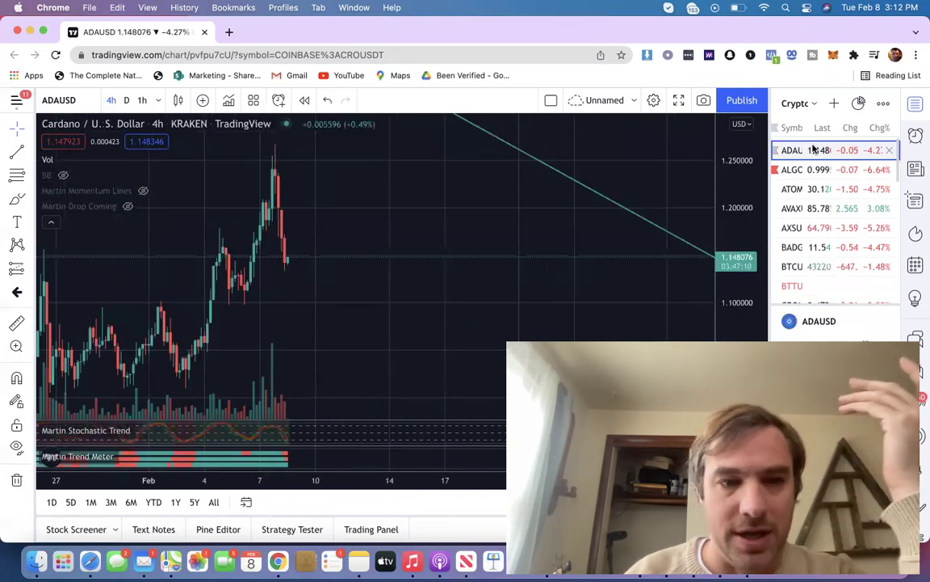
{"action": "key", "text": "Down"}
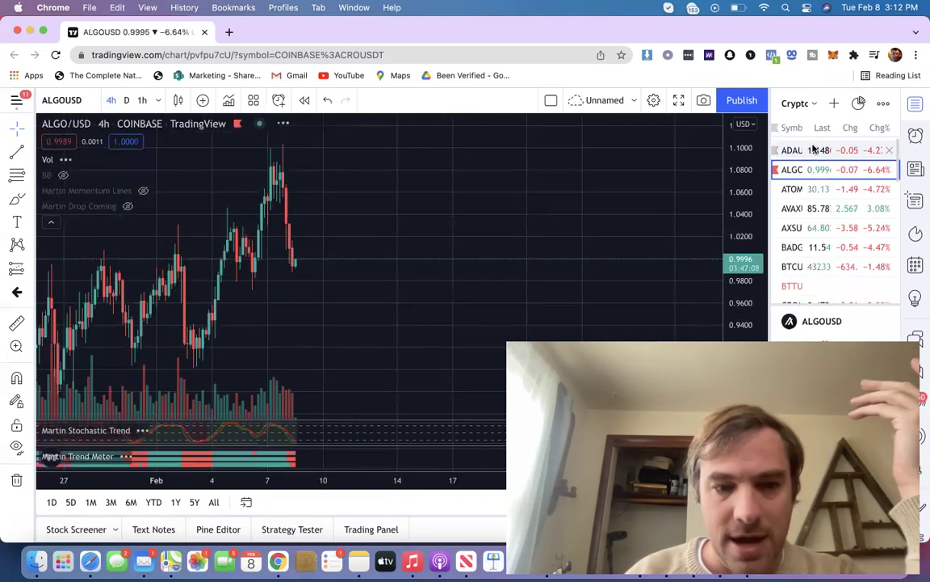
{"action": "key", "text": "Down"}
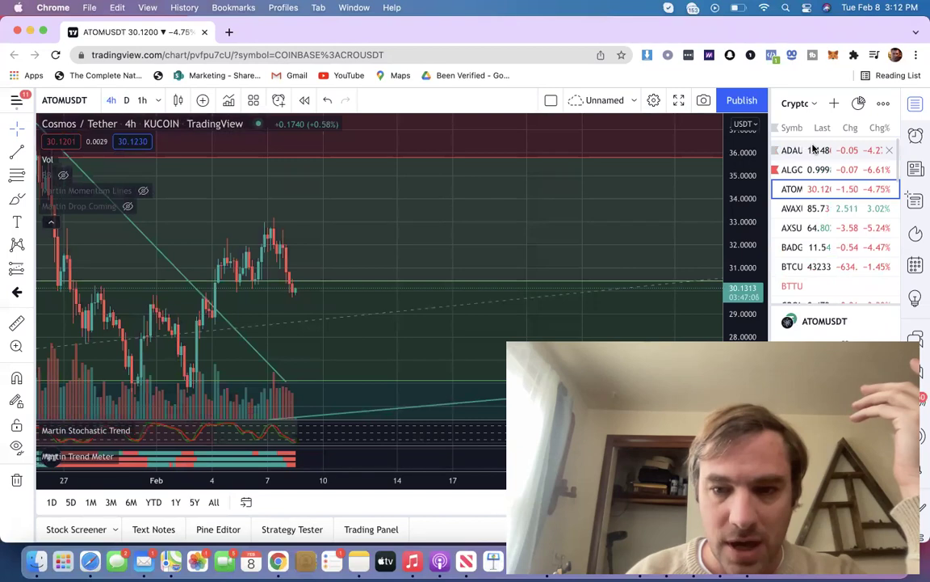
{"action": "key", "text": "Down"}
{"action": "key", "text": "Down"}
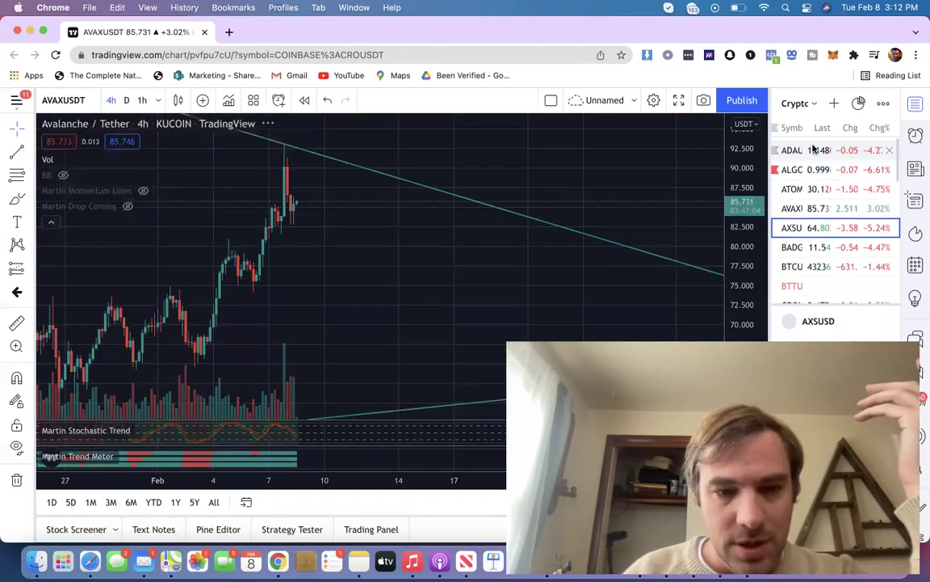
{"action": "key", "text": "Down"}
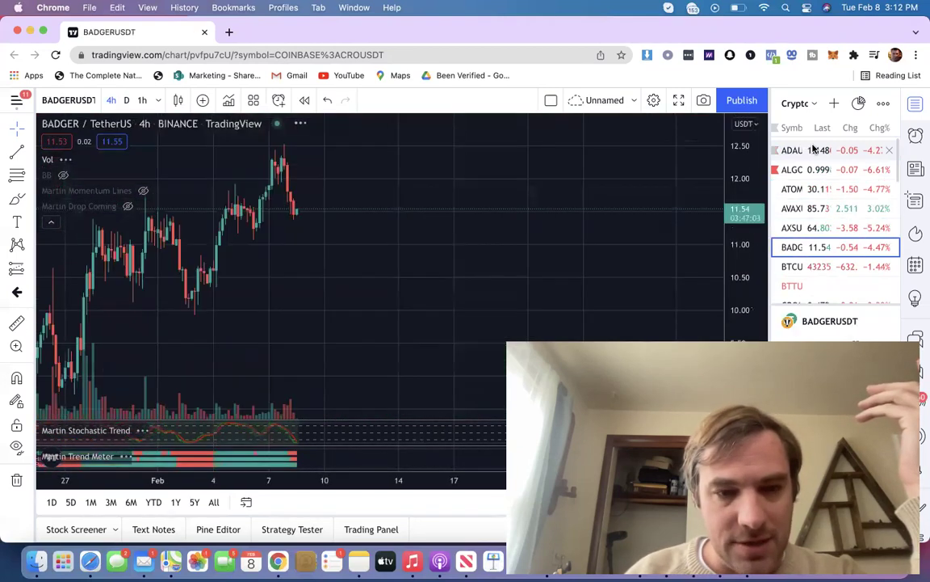
{"action": "key", "text": "Down"}
{"action": "key", "text": "Down"}
{"action": "key", "text": "Down"}
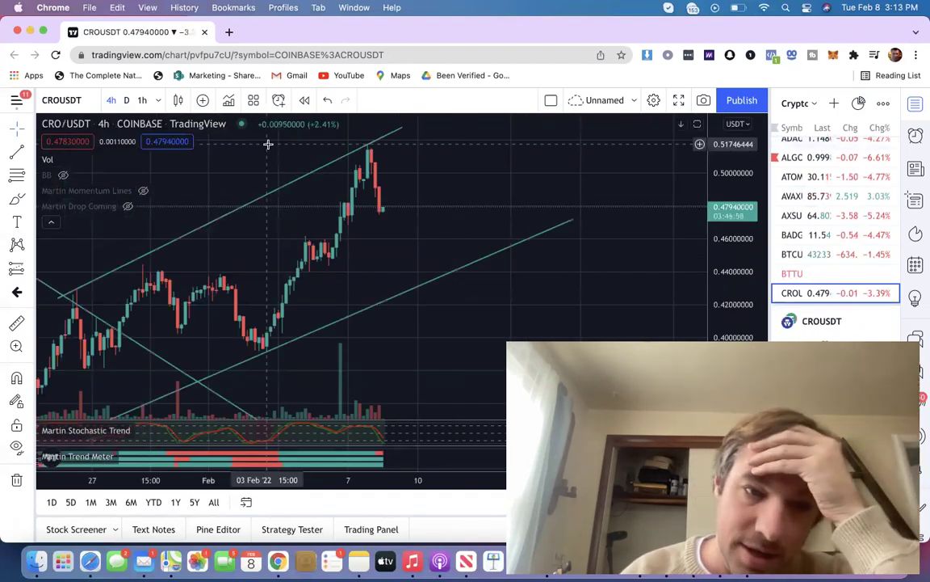
{"action": "left_click", "coordinate": [141, 101]}
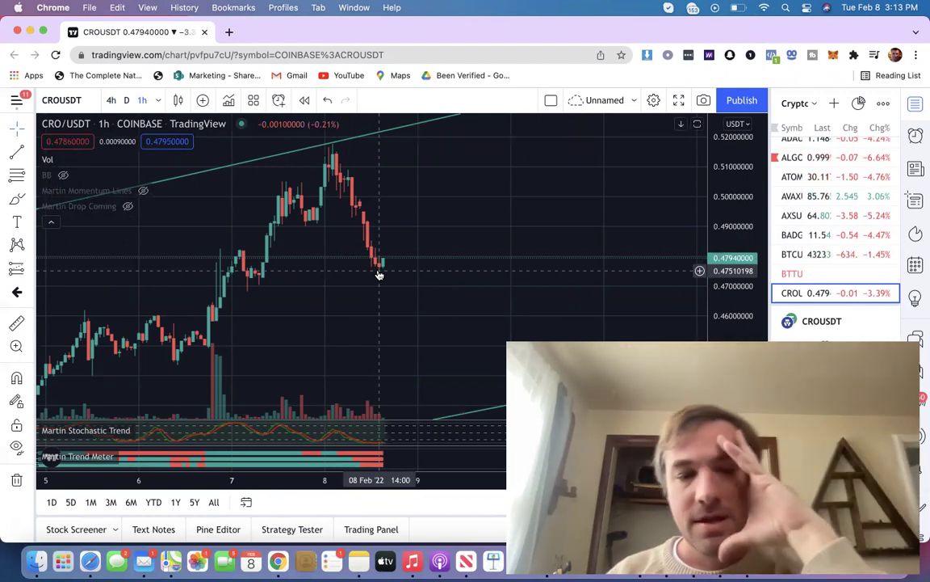
{"action": "left_click", "coordinate": [819, 256]}
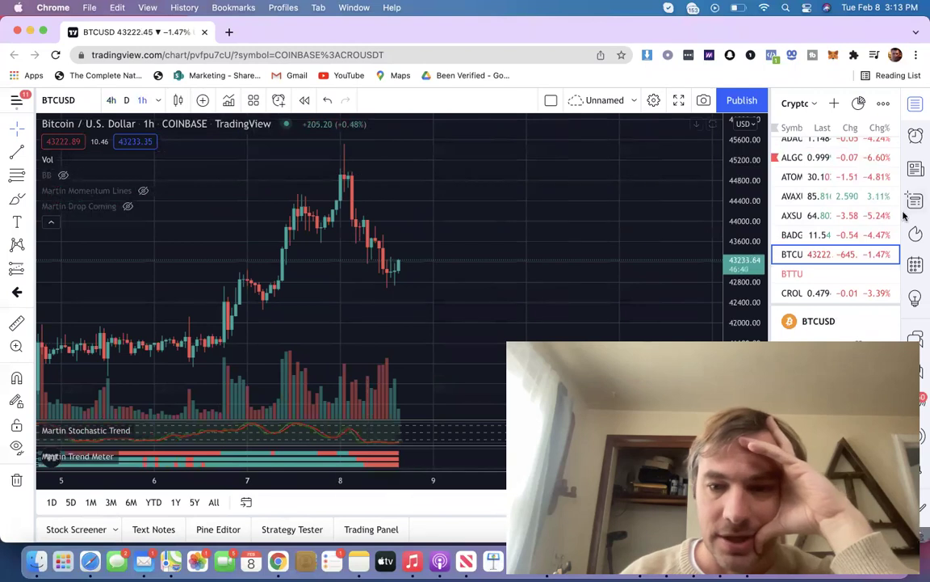
{"action": "left_click", "coordinate": [820, 293]}
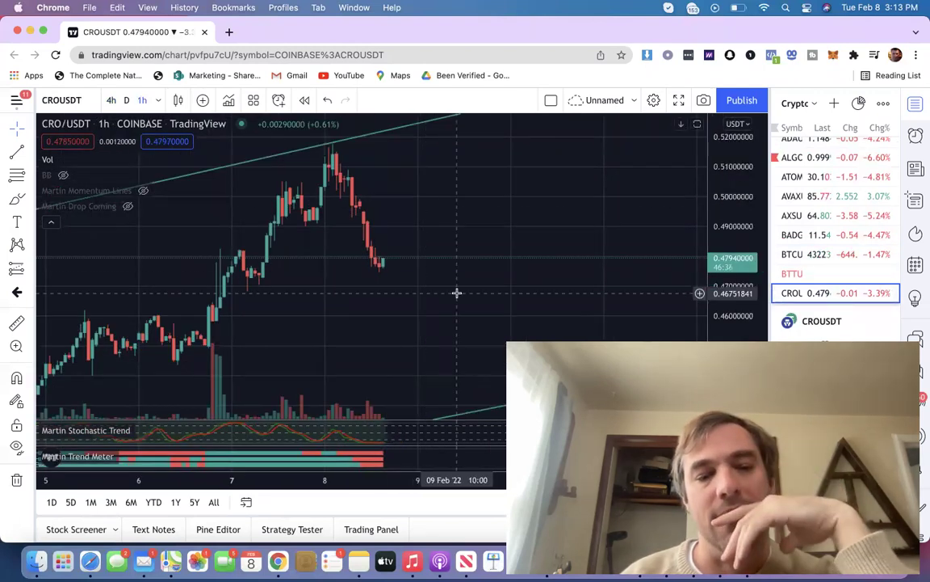
{"action": "left_click", "coordinate": [110, 100]}
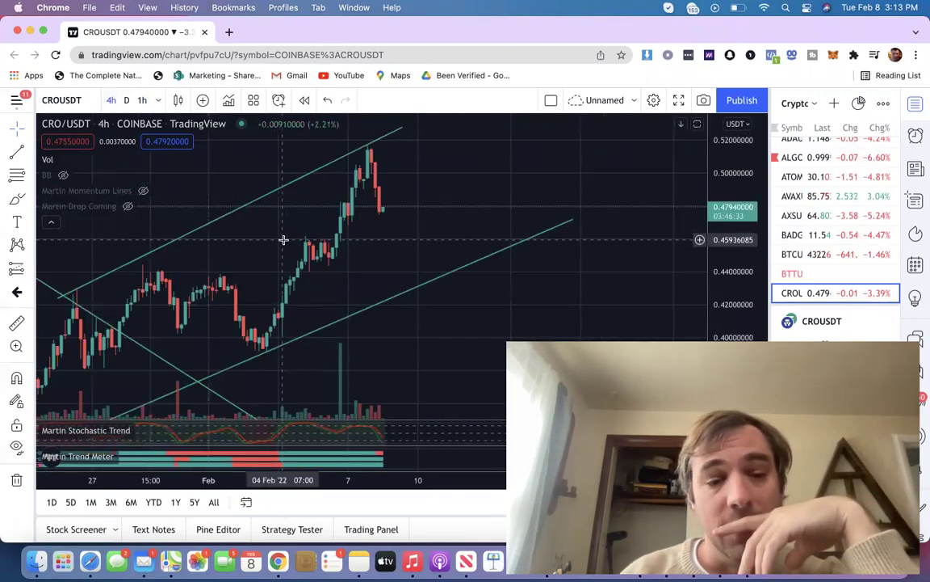
Scroll the CRO/USDT 4h chart back to mid-January to show the whole rising channel.
{"action": "scroll", "coordinate": [234, 263], "scroll_direction": "left", "scroll_amount": 10}
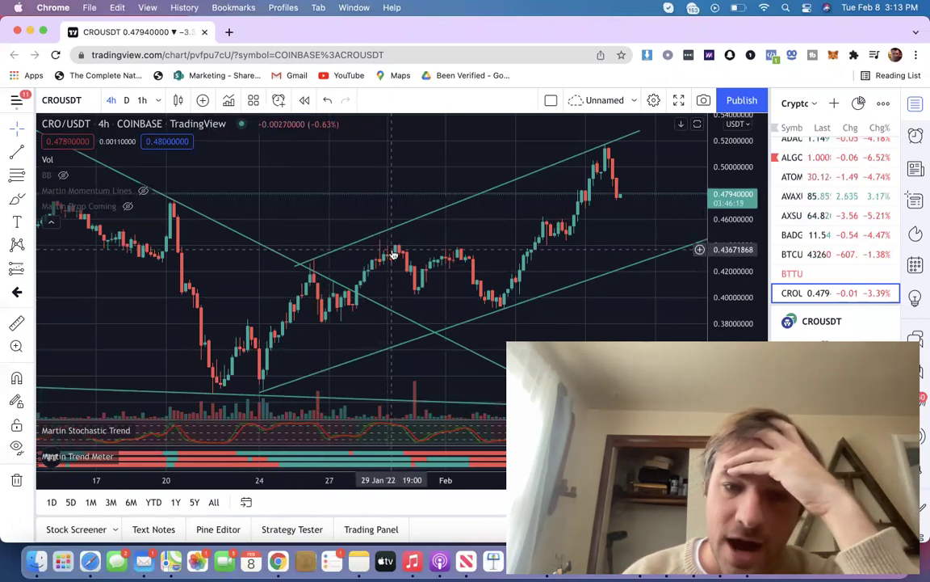
{"action": "scroll", "coordinate": [495, 287], "scroll_direction": "right", "scroll_amount": 3}
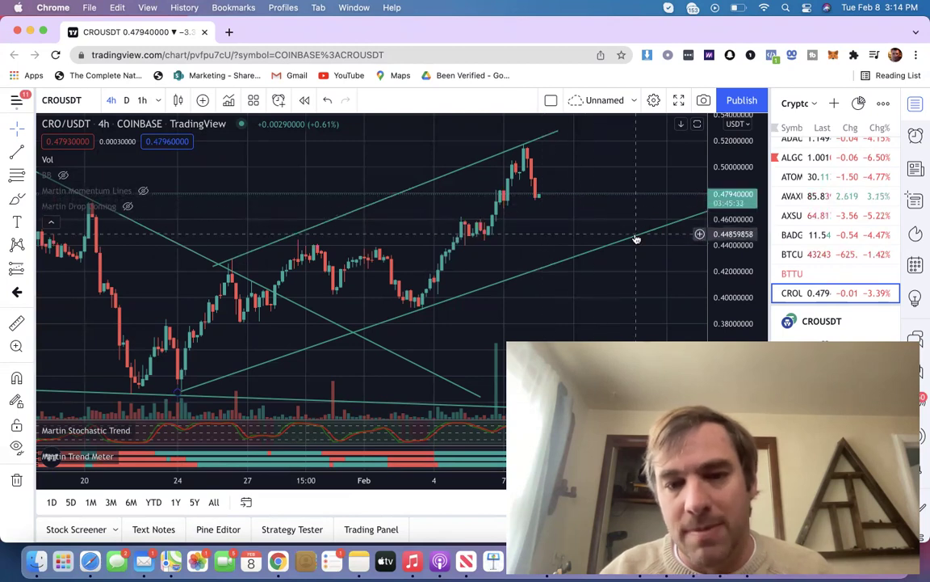
Switch the CRO/USDT chart to the 1D daily interval.
{"action": "scroll", "coordinate": [636, 236], "scroll_direction": "right", "scroll_amount": 5}
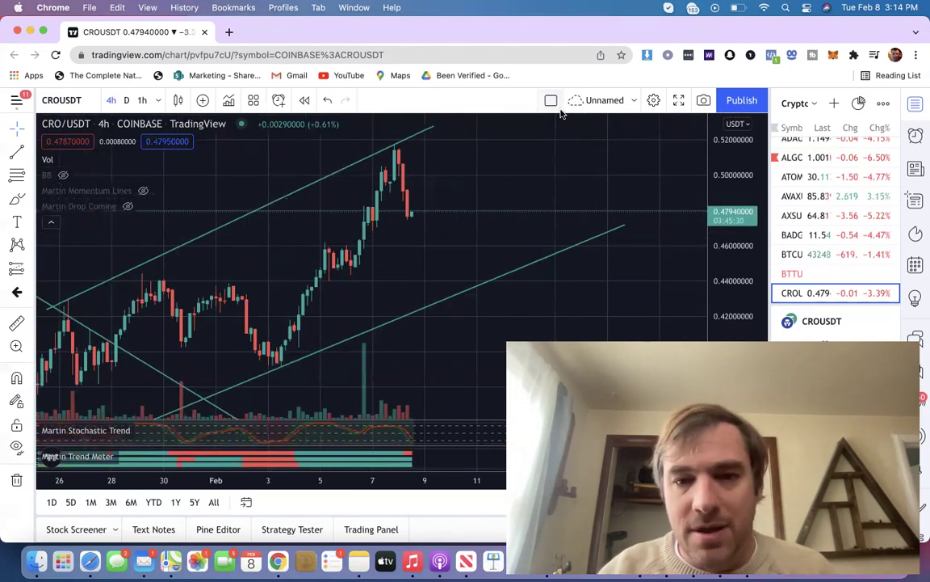
{"action": "scroll", "coordinate": [536, 146], "scroll_direction": "up", "scroll_amount": 3}
{"action": "scroll", "coordinate": [535, 146], "scroll_direction": "left", "scroll_amount": 5}
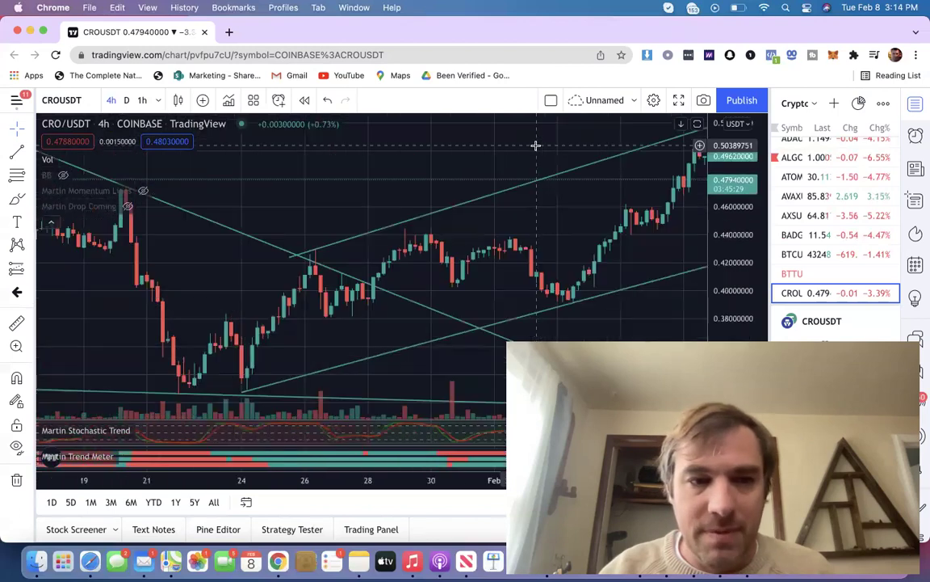
{"action": "left_click", "coordinate": [126, 100]}
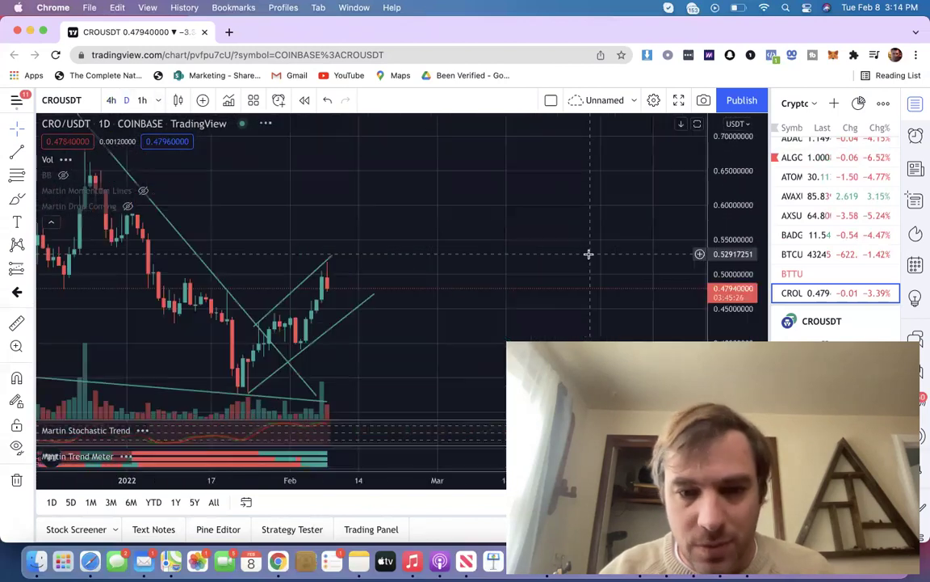
Drag the upper rising trendline and parallel lower channel line further up and rightward.
{"action": "scroll", "coordinate": [389, 264], "scroll_direction": "up", "scroll_amount": 5}
{"action": "scroll", "coordinate": [525, 315], "scroll_direction": "right", "scroll_amount": 5}
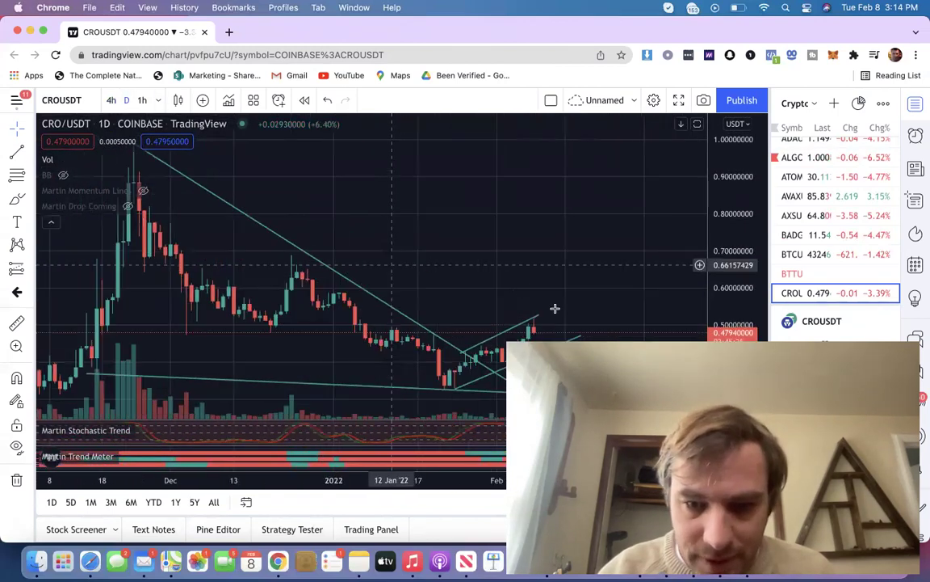
{"action": "left_click_drag", "start_coordinate": [529, 318], "coordinate": [614, 279]}
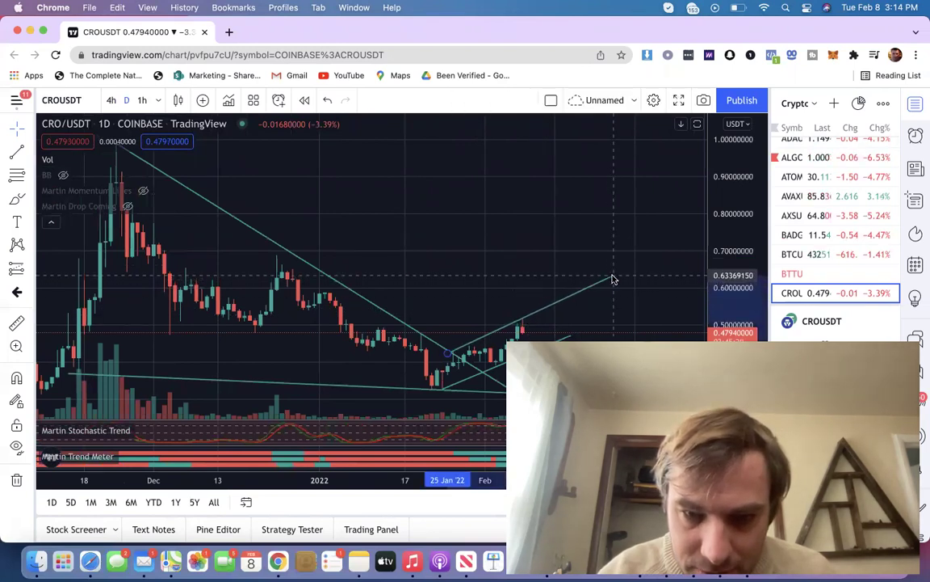
{"action": "left_click_drag", "start_coordinate": [565, 327], "coordinate": [646, 302]}
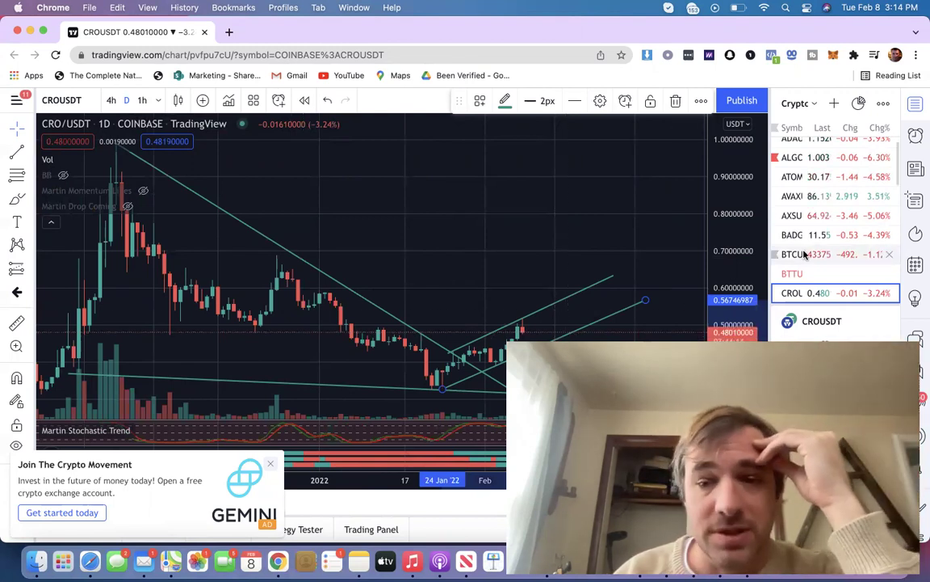
Show Bitcoin on 1-hour candles.
{"action": "left_click", "coordinate": [777, 253]}
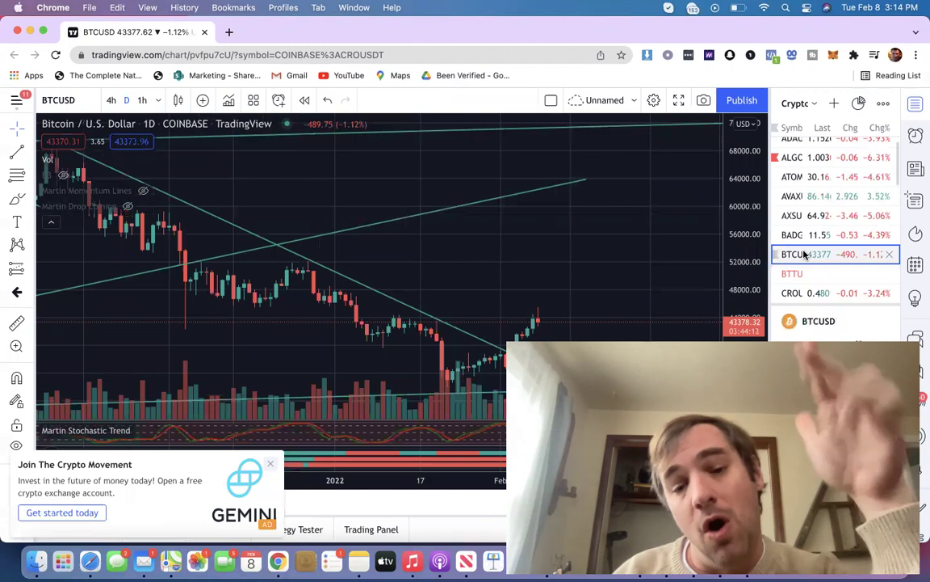
{"action": "left_click", "coordinate": [142, 100]}
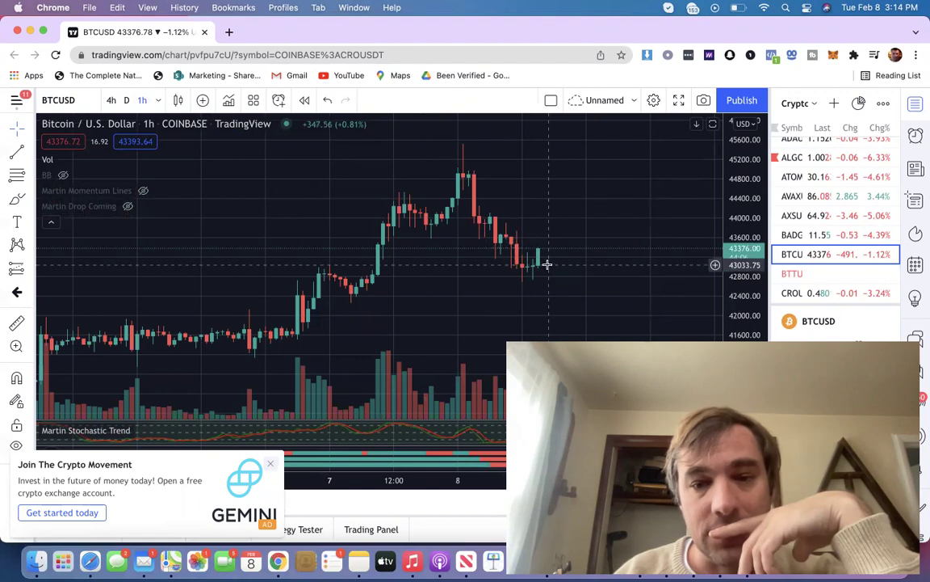
{"action": "scroll", "coordinate": [823, 146], "scroll_direction": "up", "scroll_amount": 1}
Step through ADA, ATOM, AVAX, BADGER and BTTU, ending back on CRO/USDT hourly.
{"action": "left_click", "coordinate": [821, 146]}
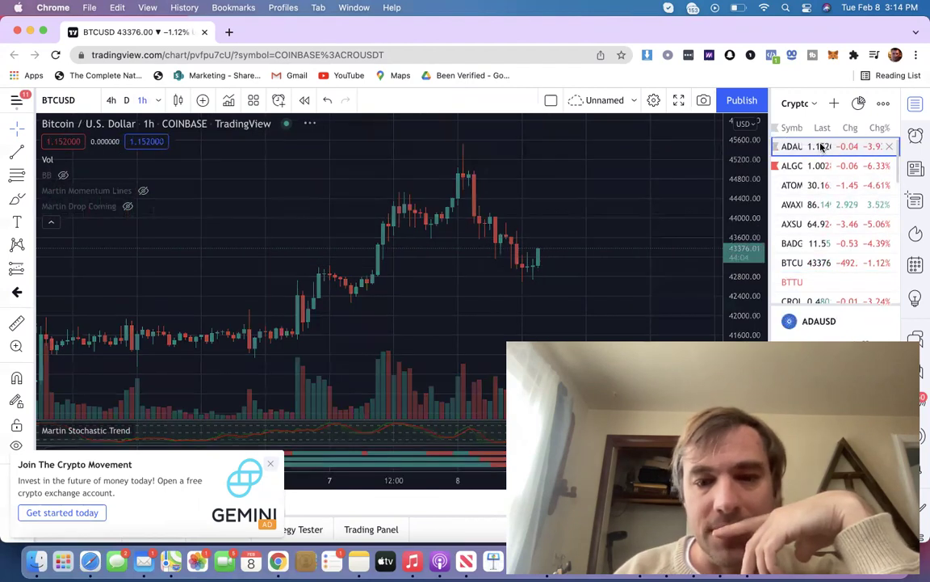
{"action": "key", "text": "Down"}
{"action": "key", "text": "Down"}
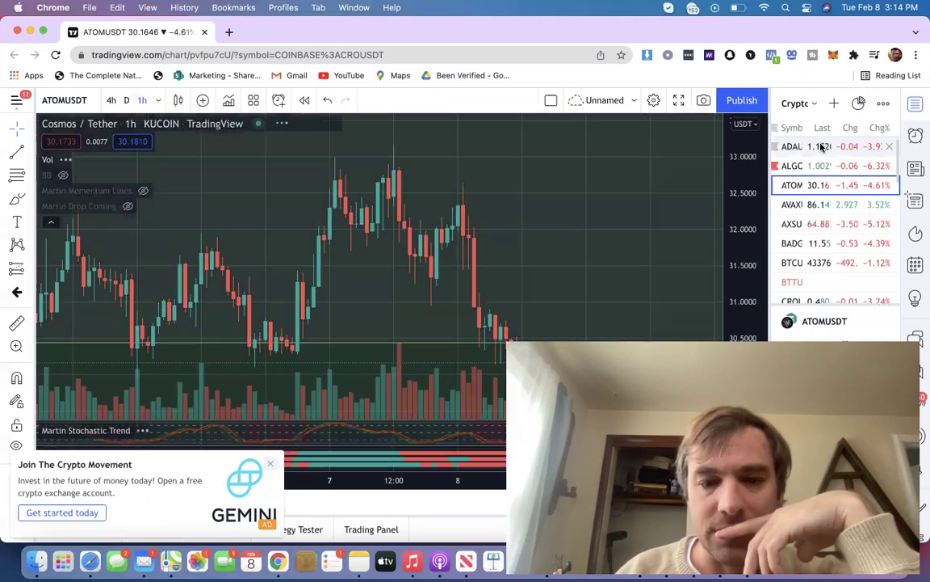
{"action": "key", "text": "Down"}
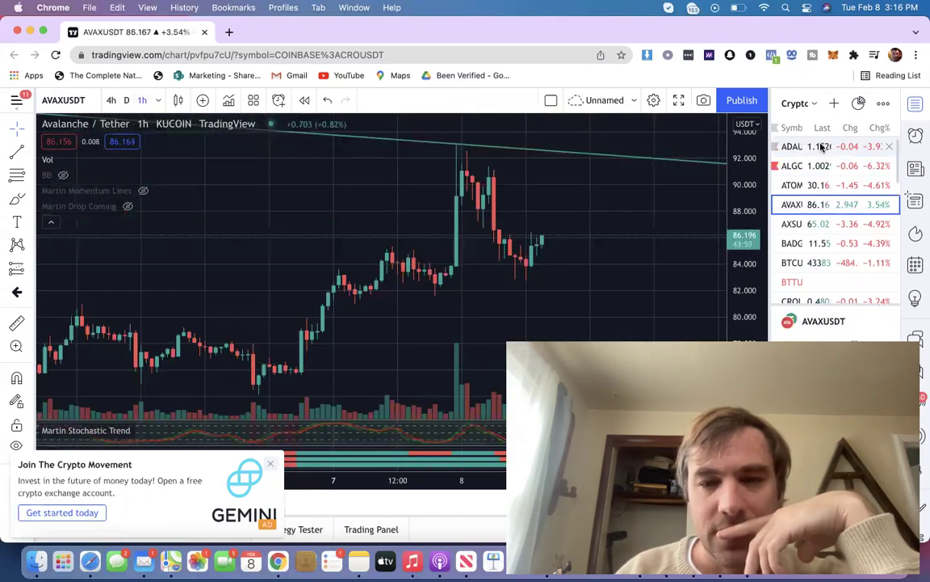
{"action": "key", "text": "Down"}
{"action": "key", "text": "Down"}
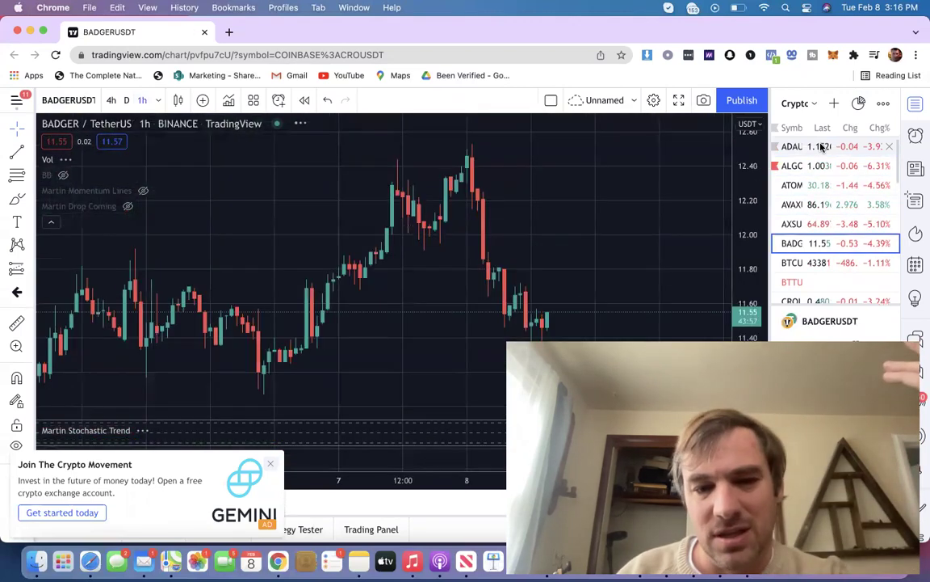
{"action": "key", "text": "Down"}
{"action": "key", "text": "Down"}
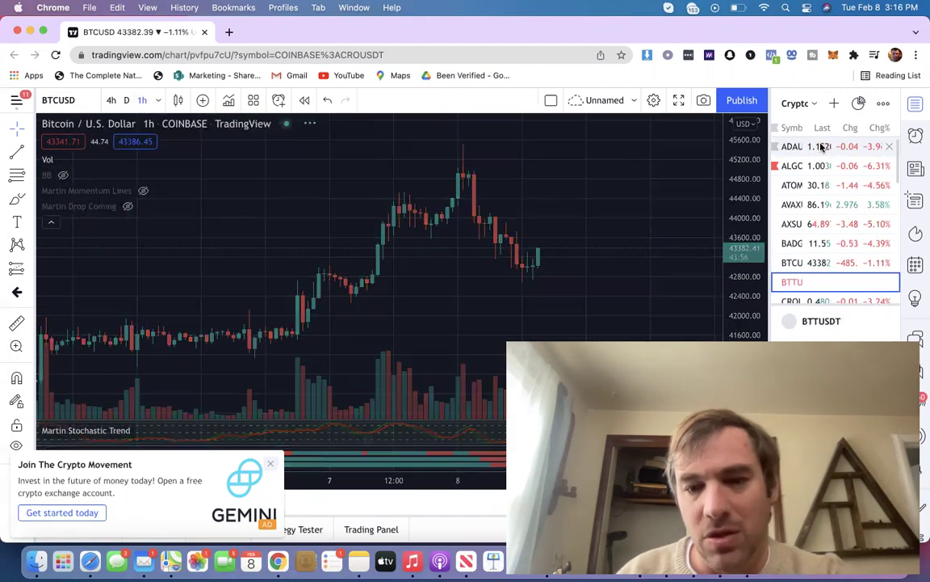
{"action": "key", "text": "Down"}
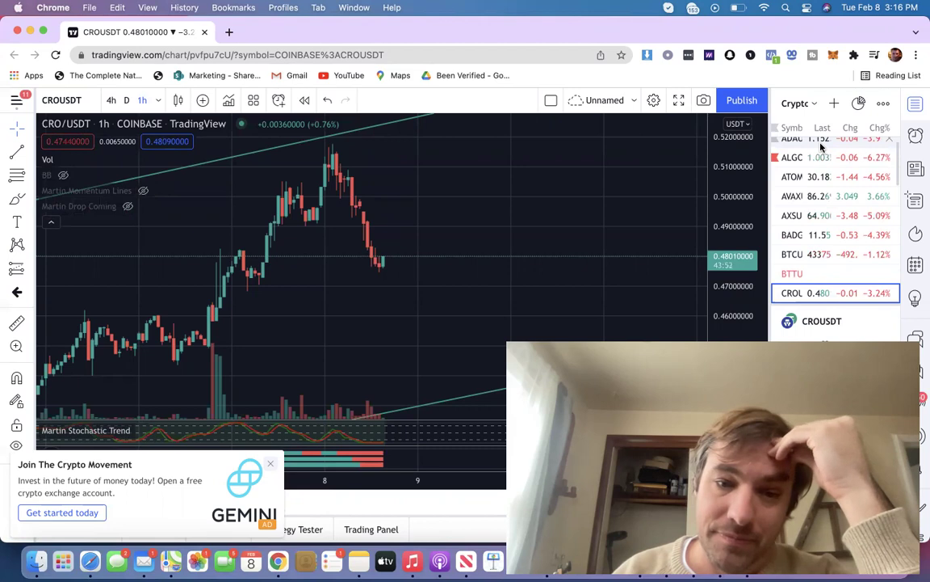
Show BTCUSD on 4h candles, scrolled back to its early-February trendline break.
{"action": "left_click", "coordinate": [817, 254]}
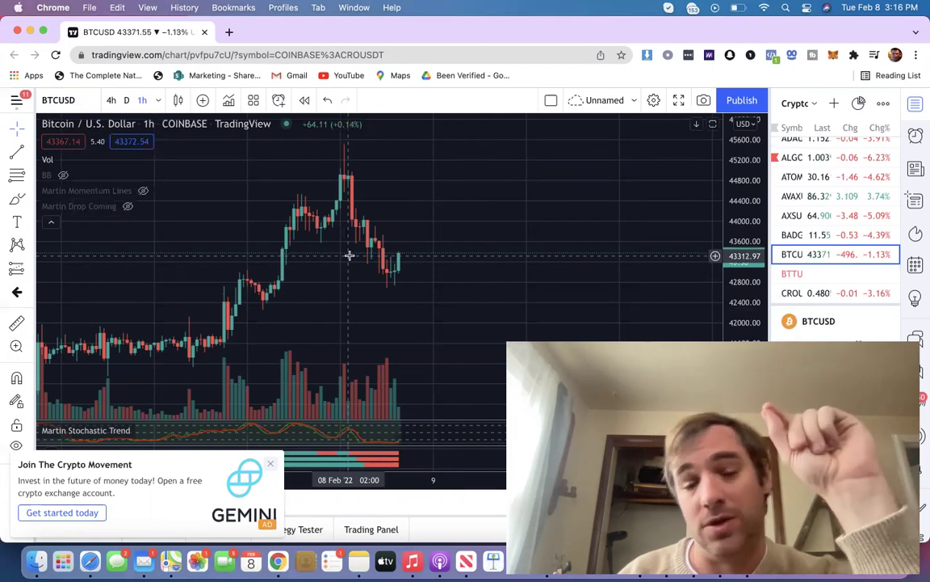
{"action": "left_click", "coordinate": [111, 101]}
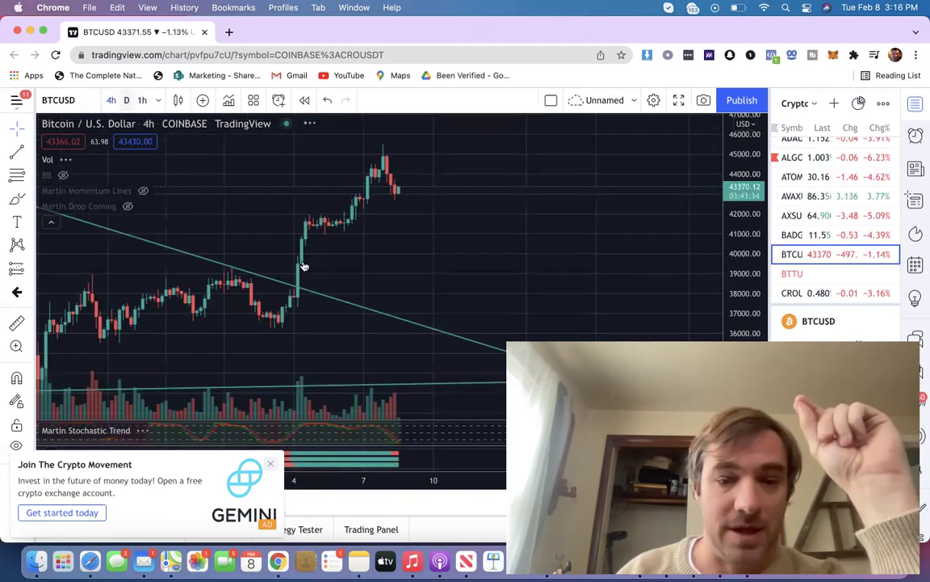
{"action": "scroll", "coordinate": [424, 258], "scroll_direction": "left", "scroll_amount": 5}
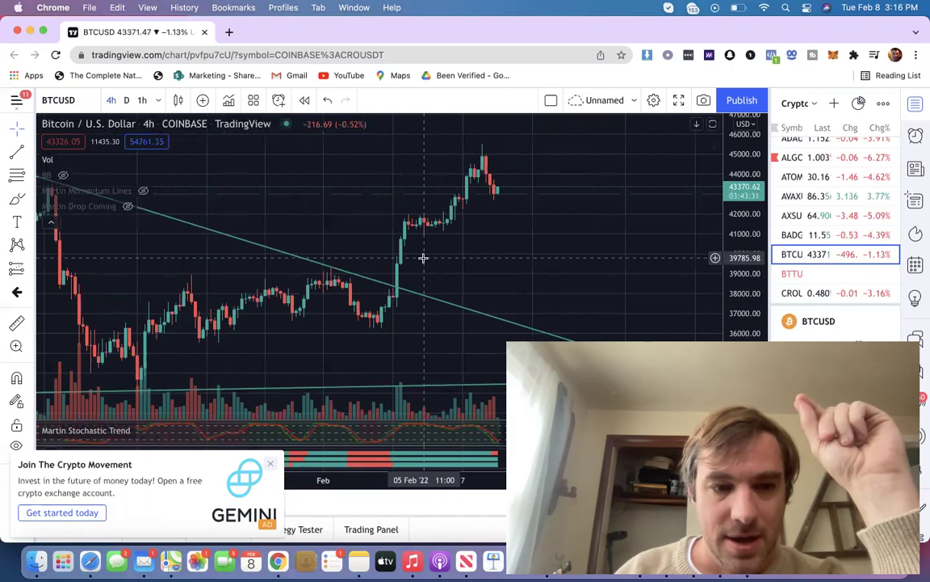